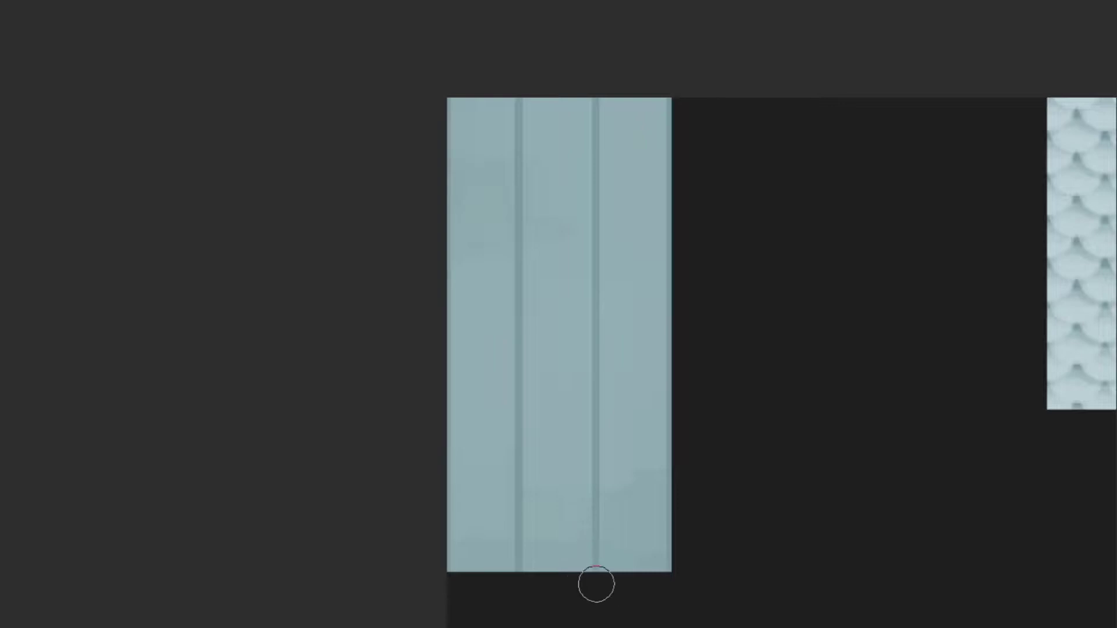
Shade the pillar panel's grooves and left edge, undoing the strongest stroke.
left_click_drag(596, 584, 596, 96)
left_click_drag(668, 96, 666, 582)
mouse_move(516, 573)
left_mouse_down()
mouse_move(452, 82)
mouse_move(448, 582)
left_mouse_up()
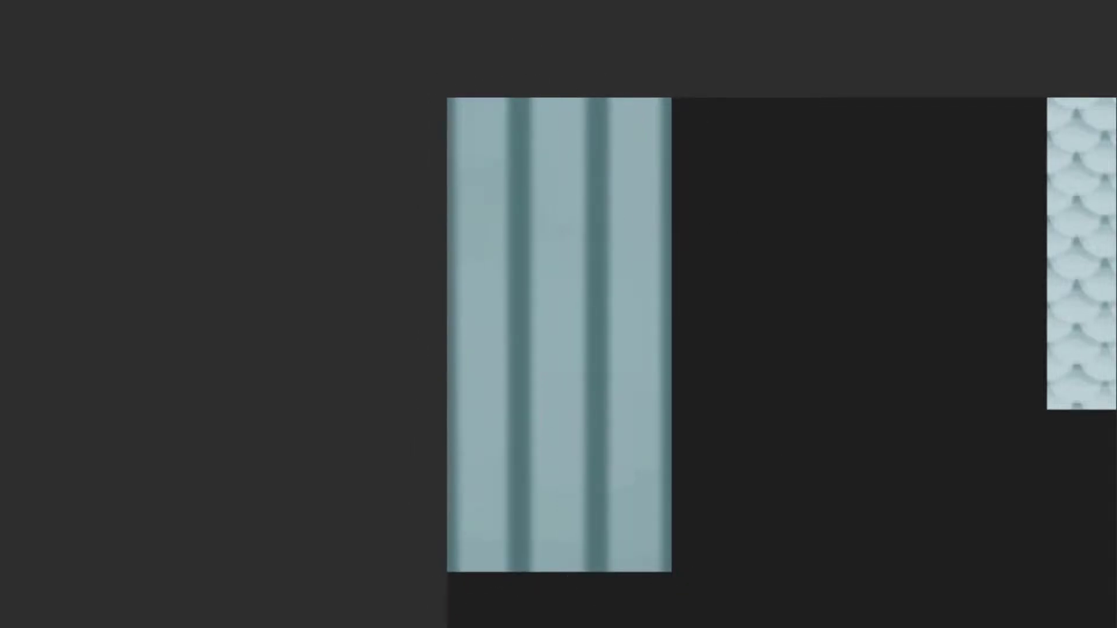
key("ctrl+z")
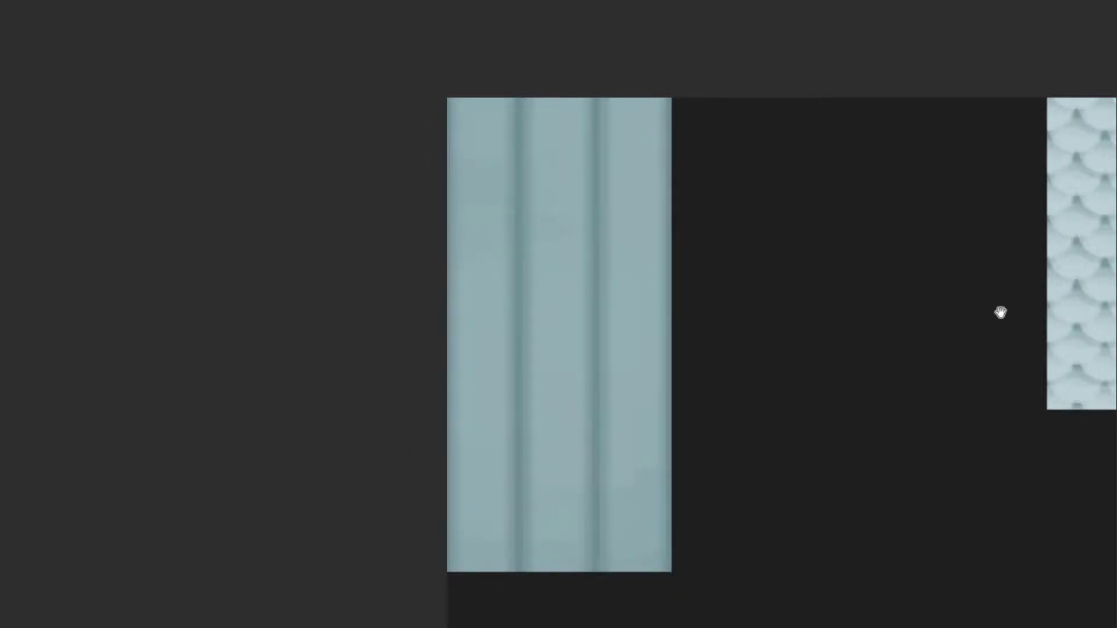
Pan across the trim sheet to view the fish-scale and cobblestone panels.
left_click_drag(1000, 313, 861, 316)
left_click_drag(939, 195, 914, 332)
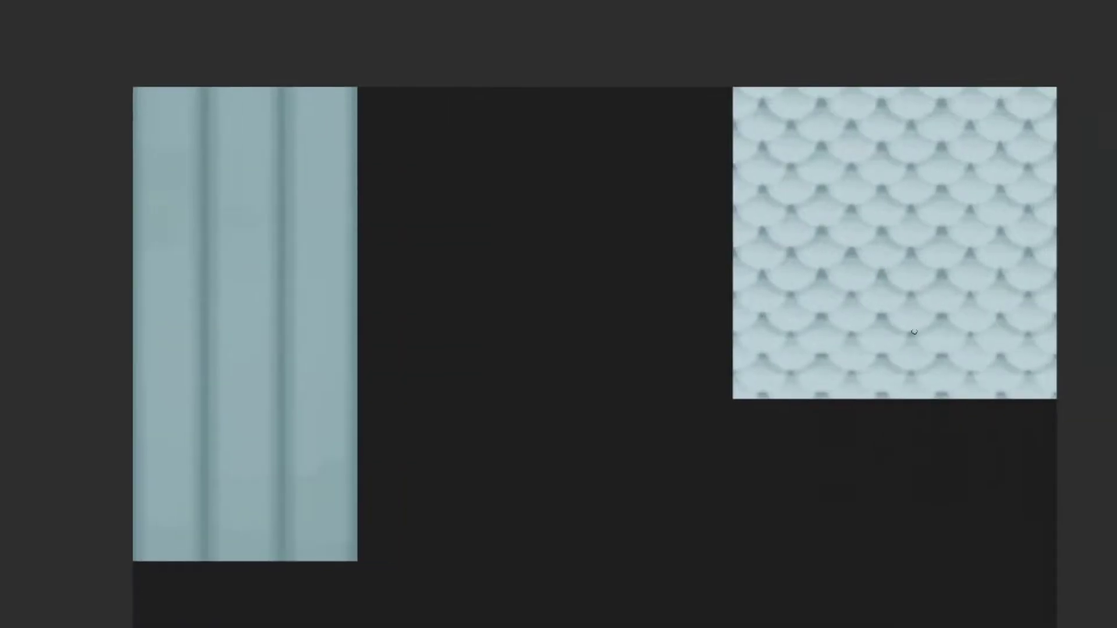
left_click_drag(264, 306, 395, 294)
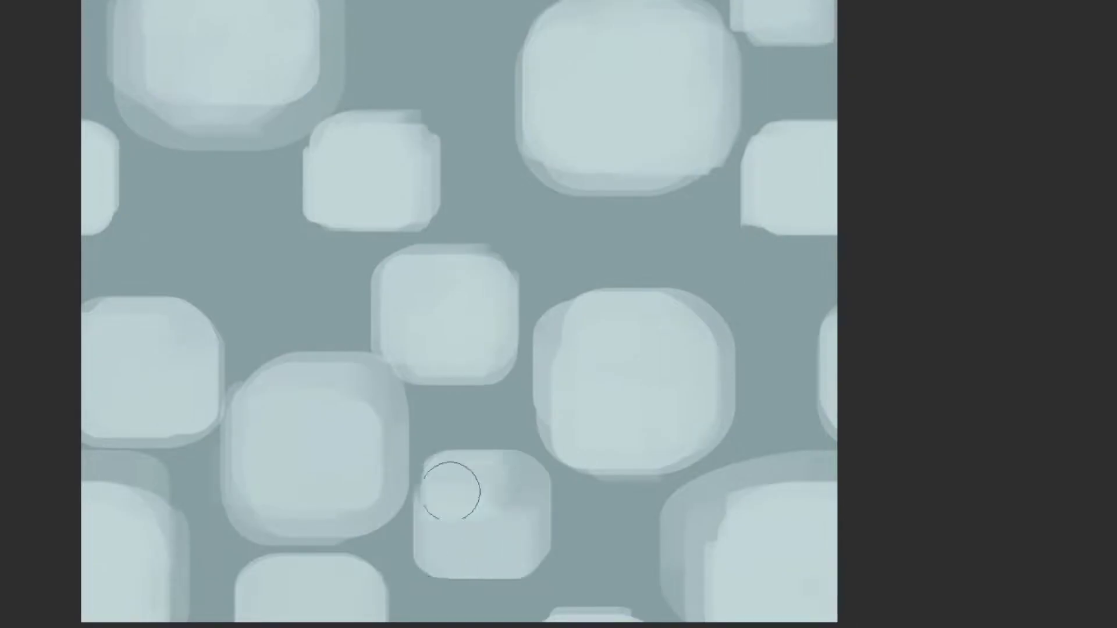
Enlarge one rounded stone and dab small light stones into the gaps between cobblestones.
left_click_drag(452, 491, 501, 491)
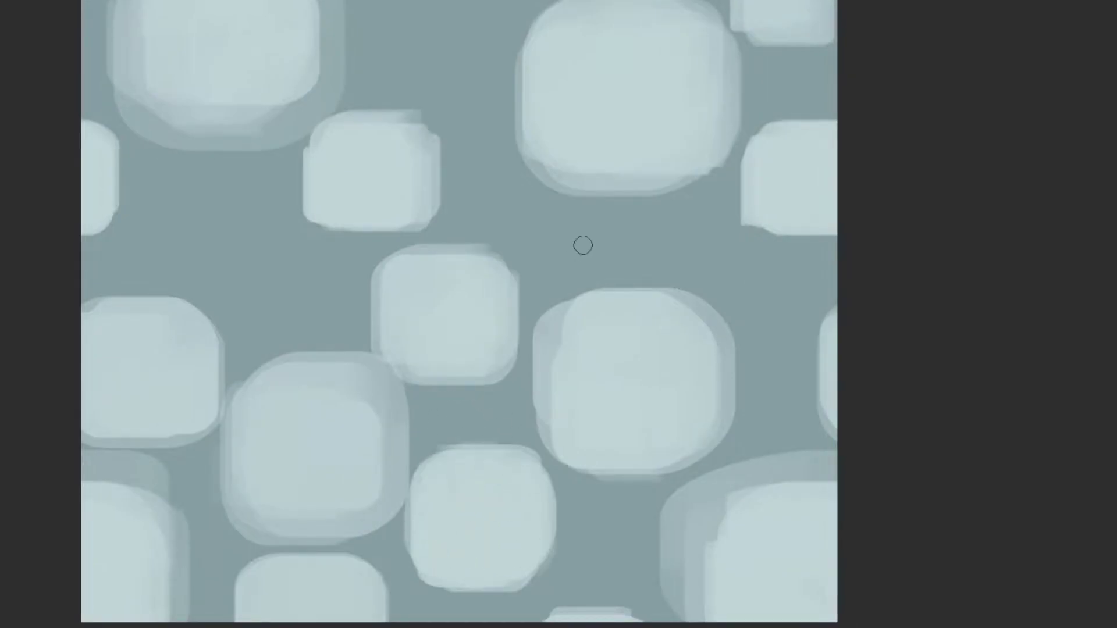
left_click_drag(583, 245, 573, 241)
left_click_drag(282, 273, 273, 297)
left_click_drag(456, 93, 494, 128)
left_click_drag(207, 285, 196, 328)
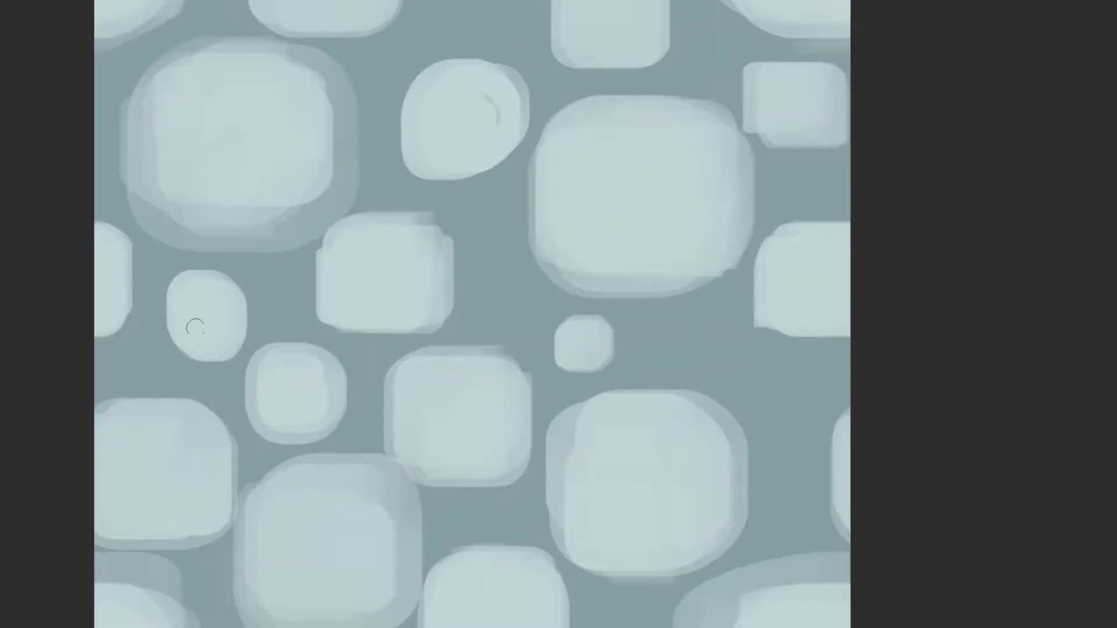
left_click(662, 400)
left_click(756, 476)
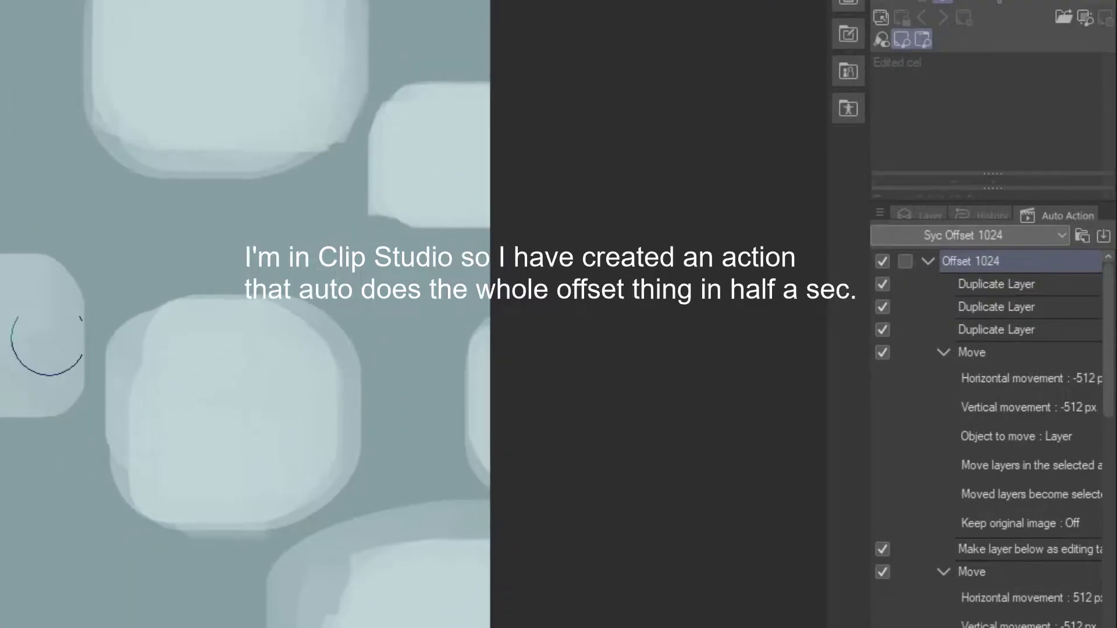
Add a light stone at the left edge and shade the large stone's left and bottom edges.
left_click(28, 415)
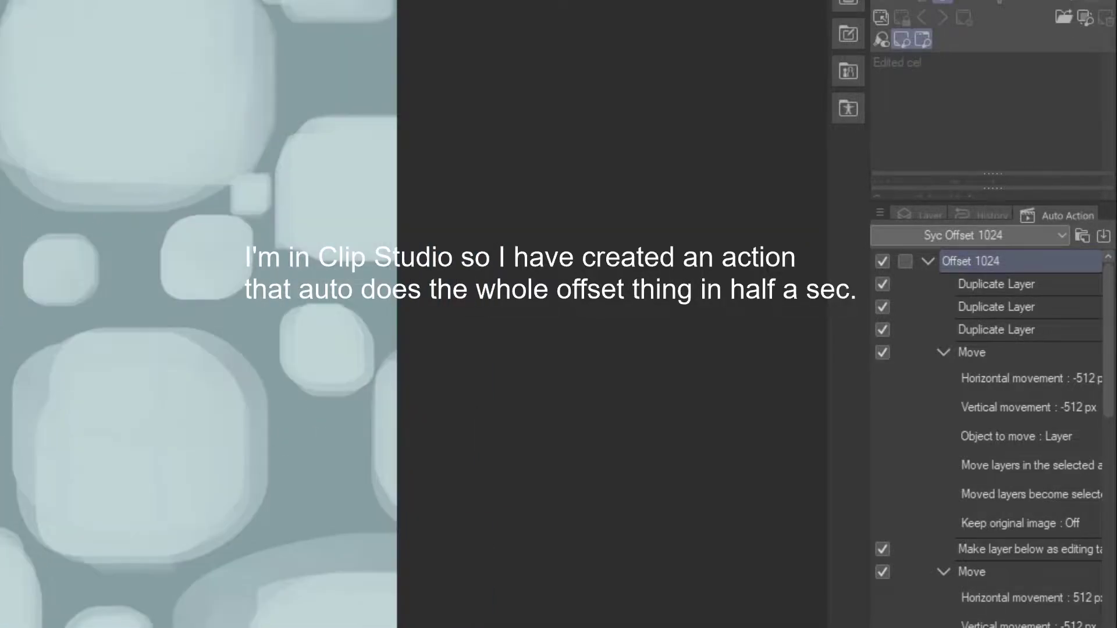
left_click_drag(17, 186, 23, 3)
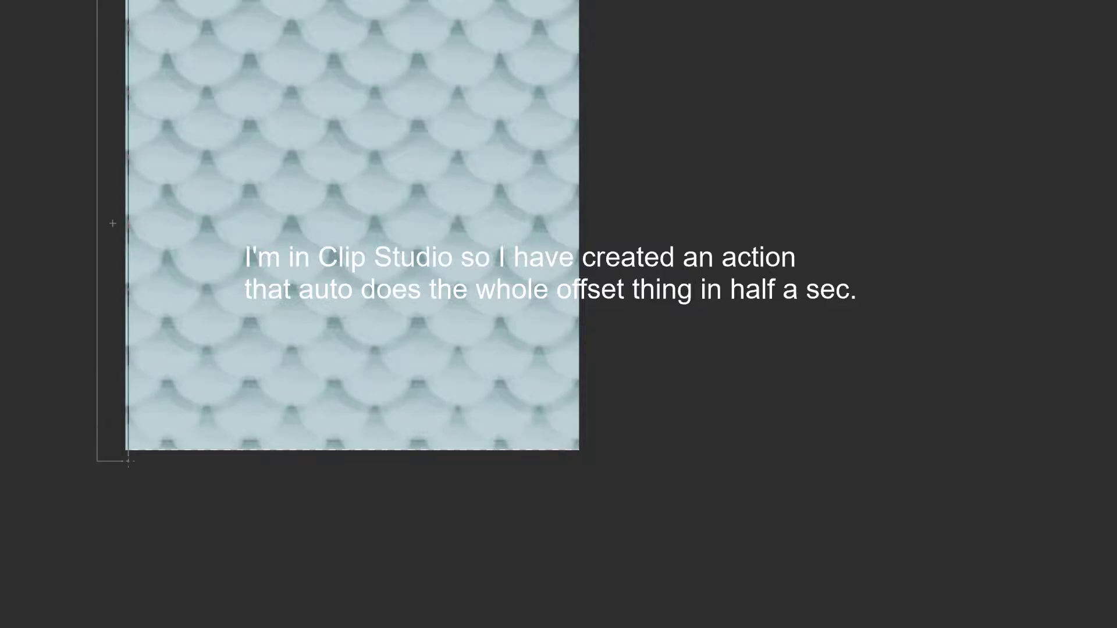
Select an area of the roof-scale panel and shade the rounded fish medallion's edges.
left_click_drag(97, 462, 57, 535)
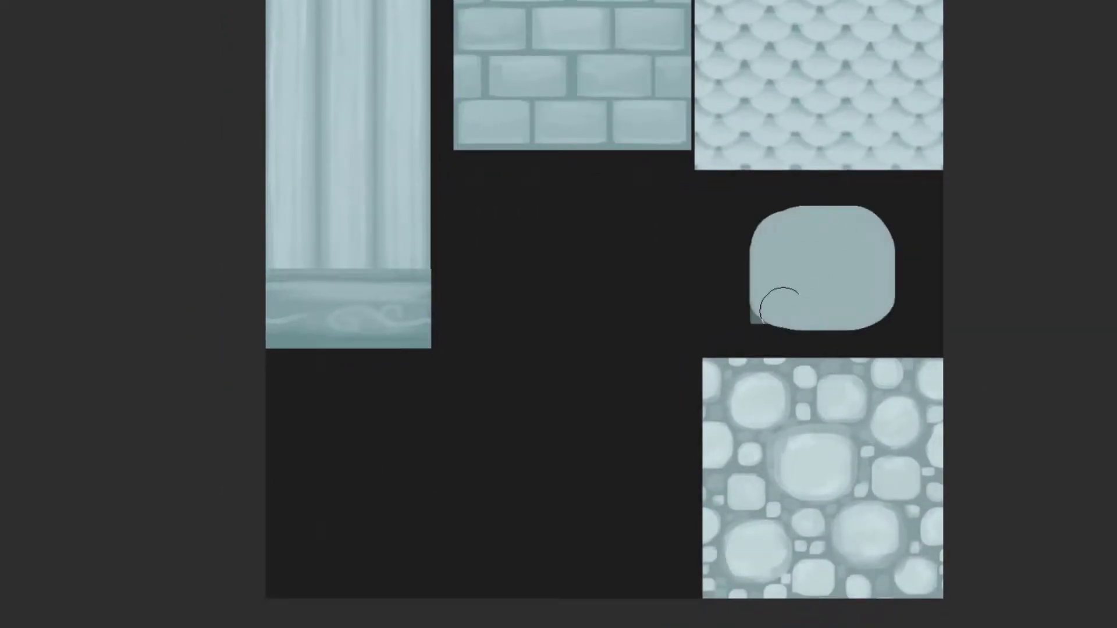
left_click_drag(779, 307, 838, 240)
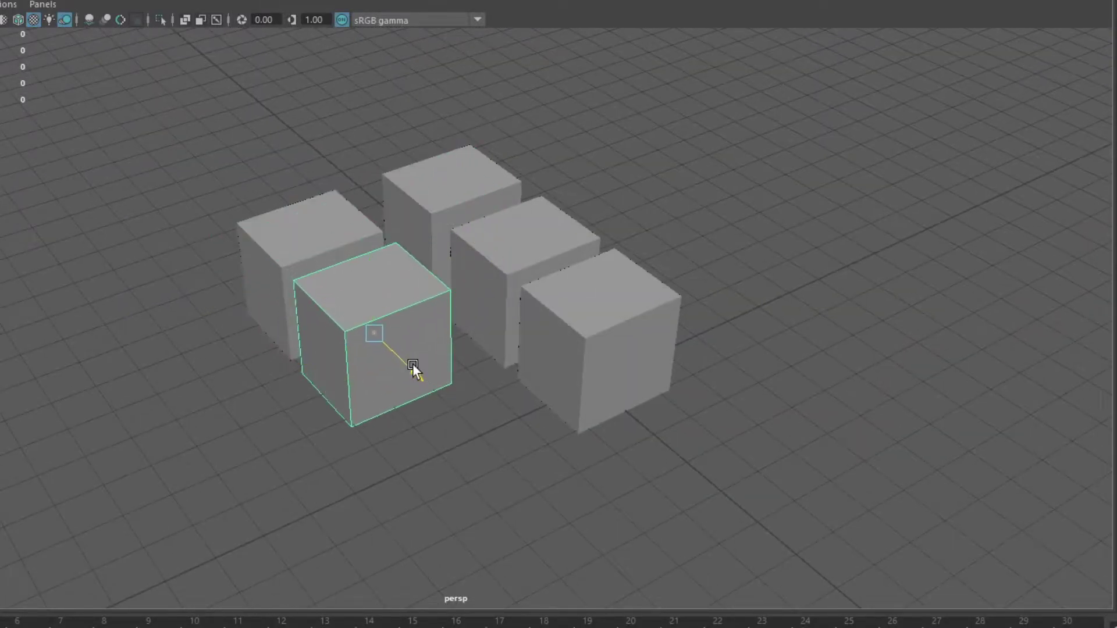
Extrude a box's top face upward and pull a top edge into a pitched roof.
right_click_drag(399, 287, 420, 329)
left_click_drag(386, 352, 568, 289, "alt")
right_click_drag(568, 290, 612, 282)
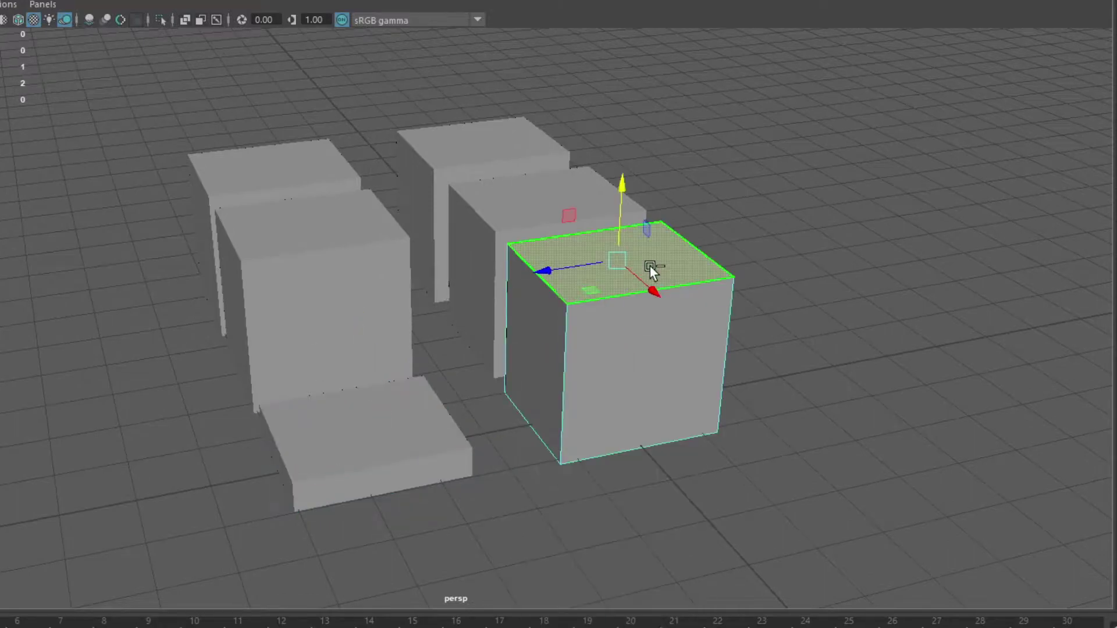
key("ctrl+e")
left_click_drag(650, 266, 632, 160)
left_click(567, 183)
mouse_move(654, 221)
left_mouse_down()
mouse_move(623, 192)
mouse_move(662, 248)
mouse_move(630, 127)
mouse_move(609, 309)
left_mouse_up()
Inspect the roofed block among the boxes, then choose a selection mode for the floor slab.
left_click(639, 274)
scroll(609, 308, "up", 3)
right_click_drag(598, 288, 634, 257)
scroll(475, 334, "down", 3)
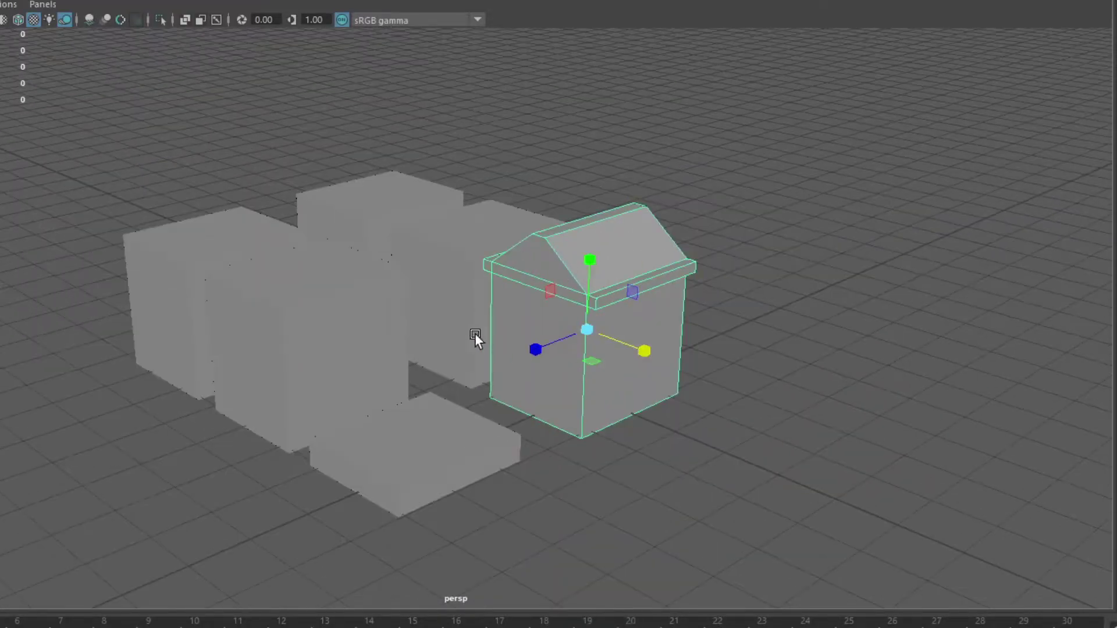
left_click_drag(472, 289, 612, 433, "alt")
left_click(612, 434)
mouse_move(441, 270)
left_mouse_down("alt")
mouse_move(340, 305)
mouse_move(503, 431)
mouse_move(358, 257)
left_mouse_up("alt")
scroll(333, 313, "up", 3)
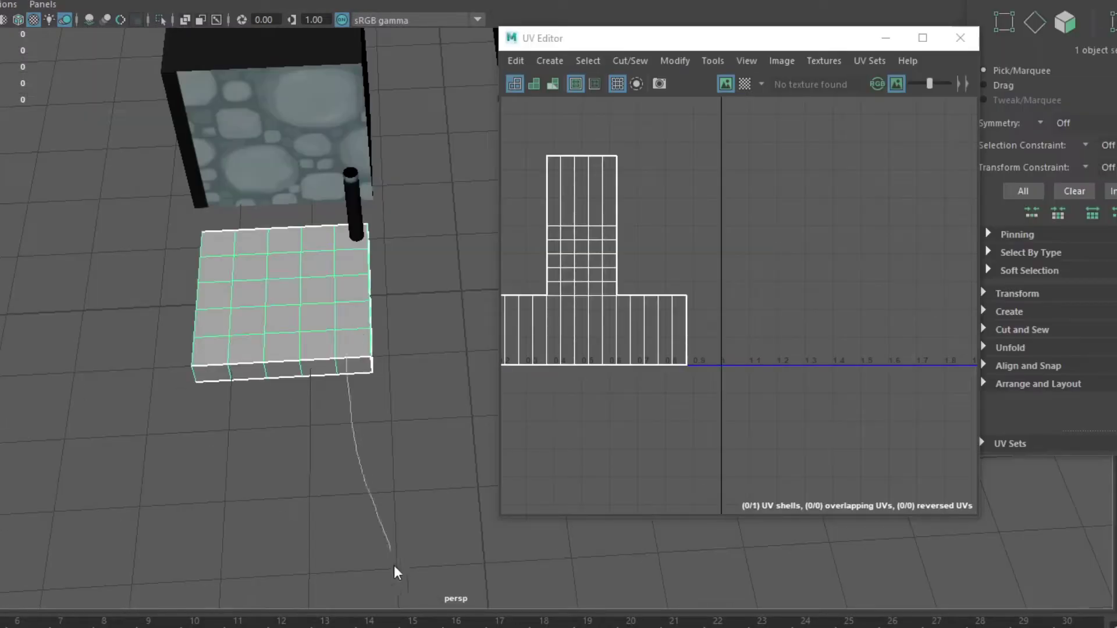
right_click(353, 288)
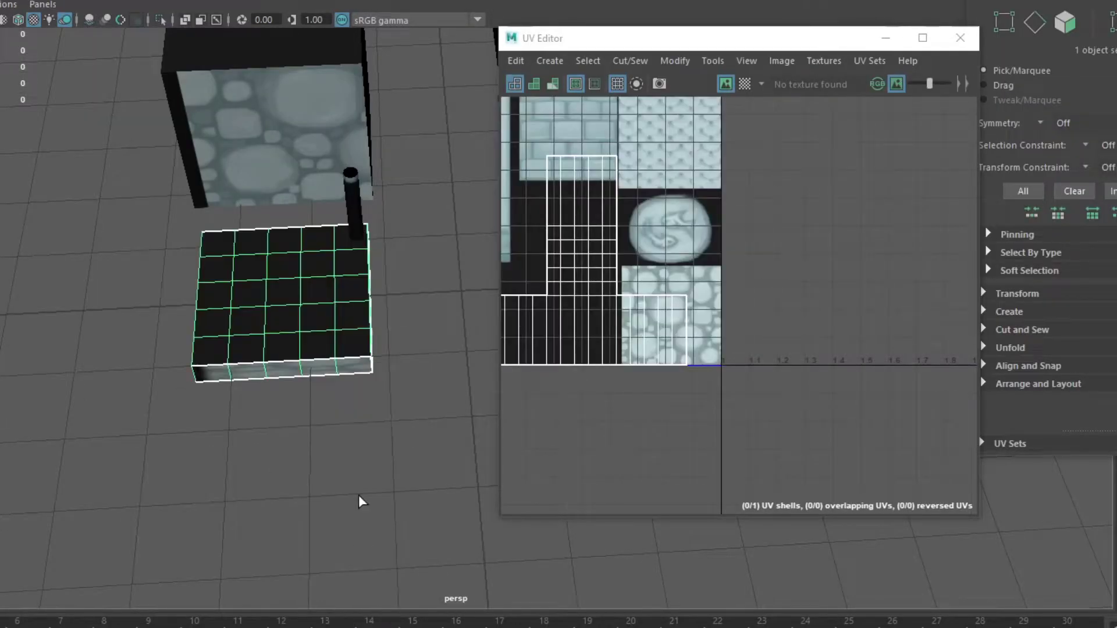
Move the floor slab's UV shells onto the trim sheet, then stack and orient them.
scroll(760, 212, "down", 3)
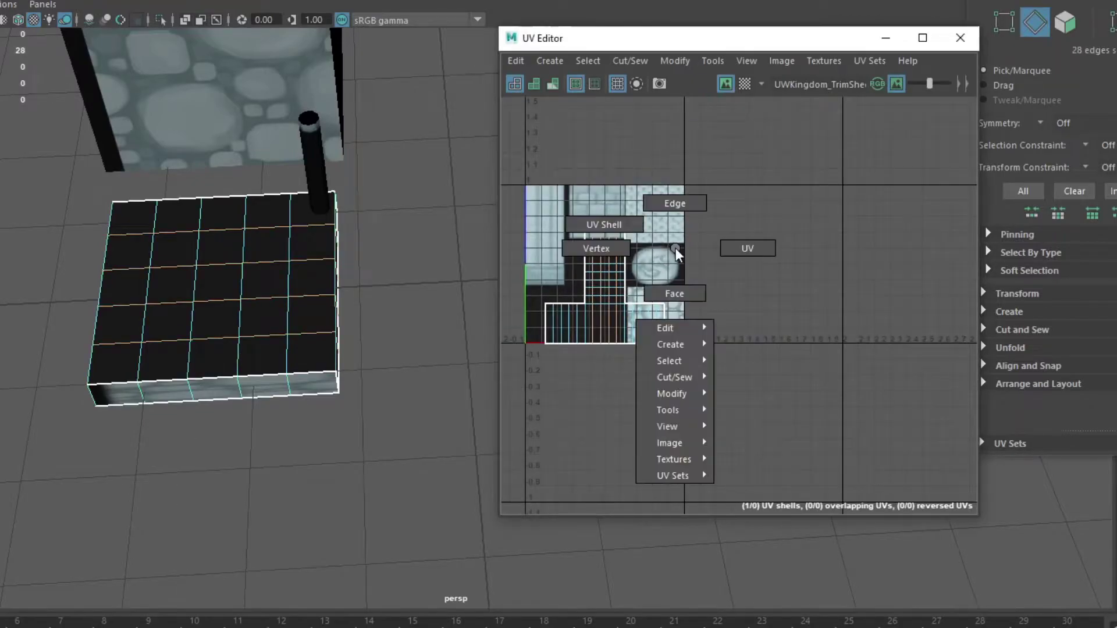
right_click_drag(668, 249, 663, 204)
key("F12")
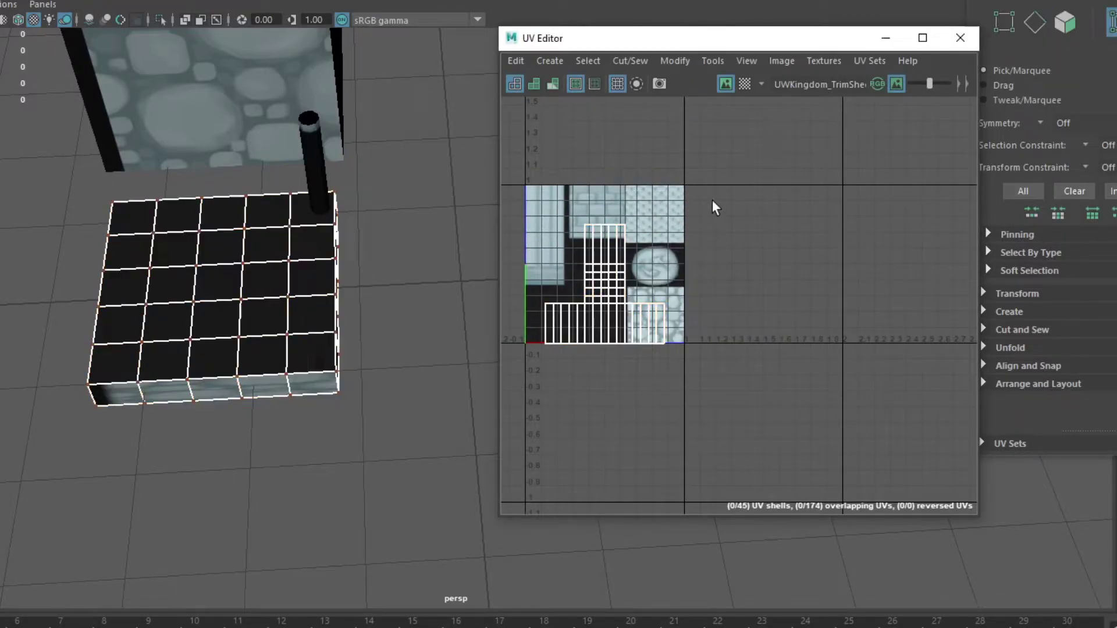
right_click_drag(281, 288, 343, 287)
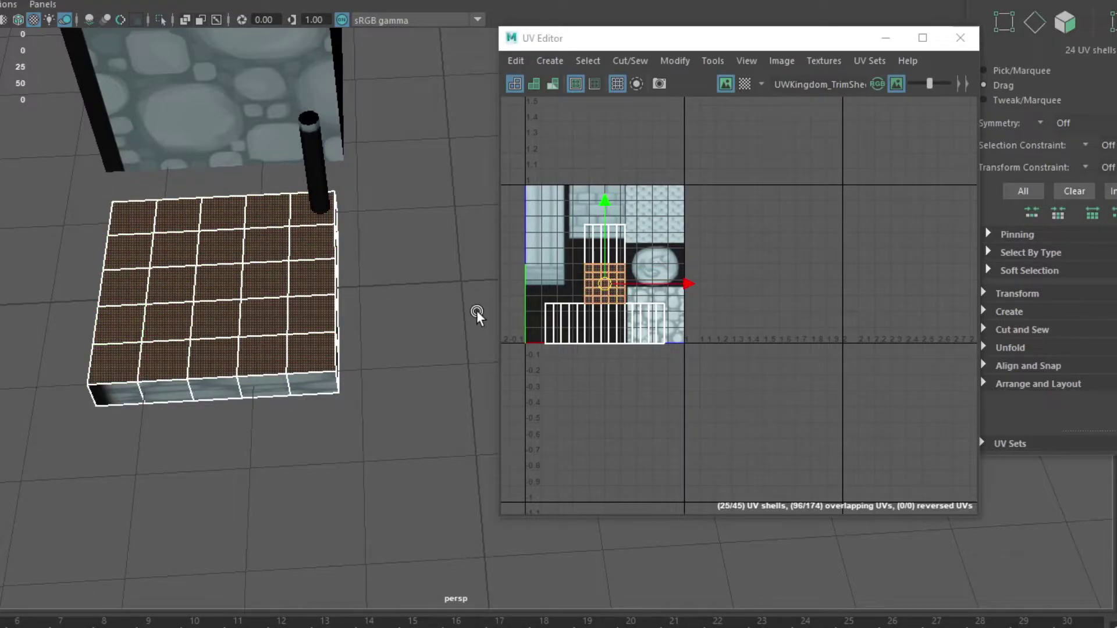
scroll(530, 203, "up", 3)
left_click_drag(628, 250, 727, 186)
left_click(675, 61)
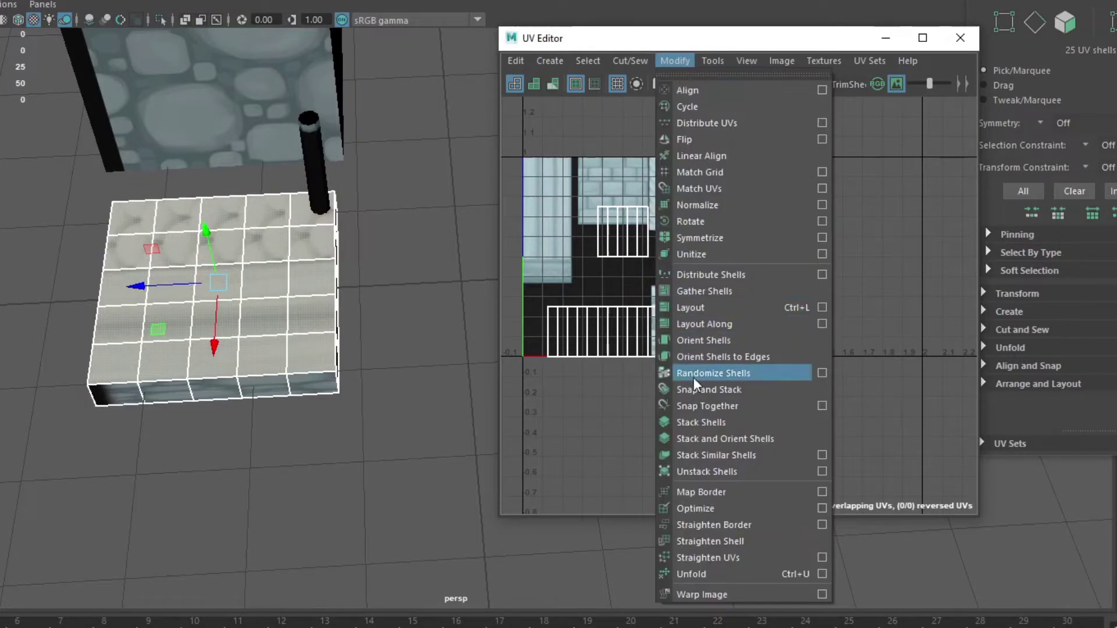
left_click(705, 434)
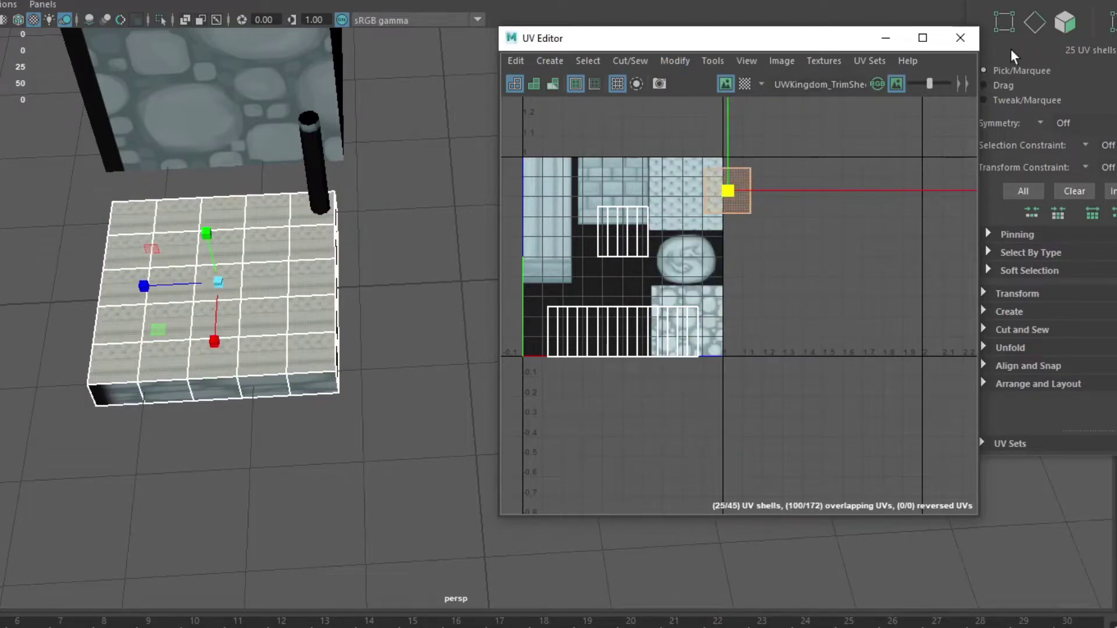
Select the slab's side-strip edges and their UVs in the layout.
mouse_move(474, 314)
left_mouse_down("alt")
mouse_move(327, 333)
mouse_move(291, 315)
left_mouse_up("alt")
left_click(587, 343)
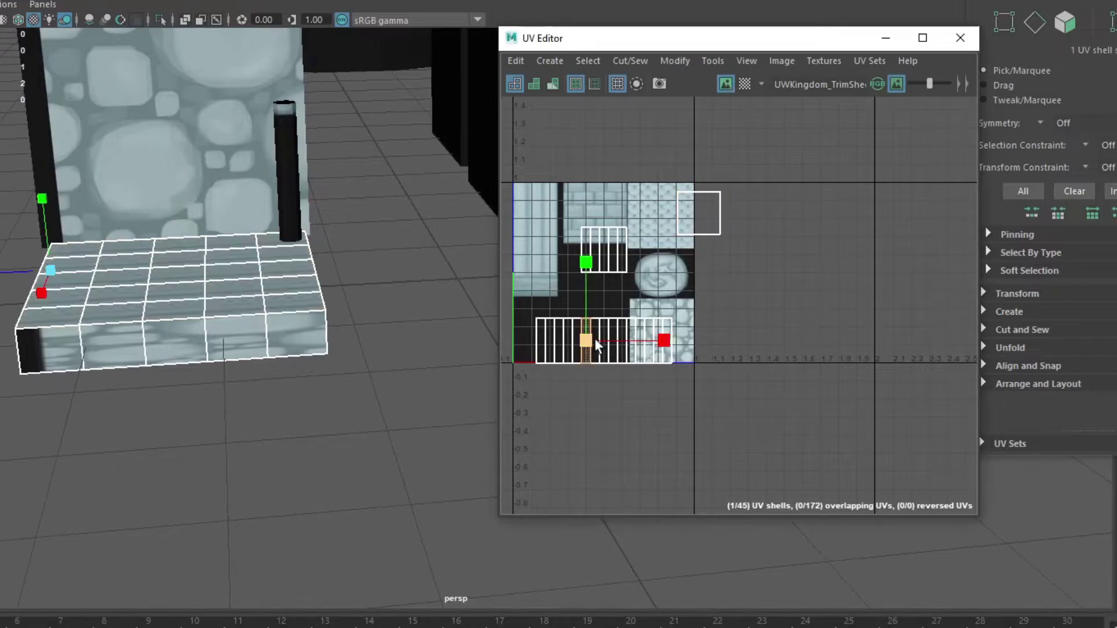
mouse_move(608, 349)
right_mouse_down()
mouse_move(608, 325)
mouse_move(666, 354)
right_mouse_up()
left_click(601, 352)
left_click_drag(751, 313, 535, 400)
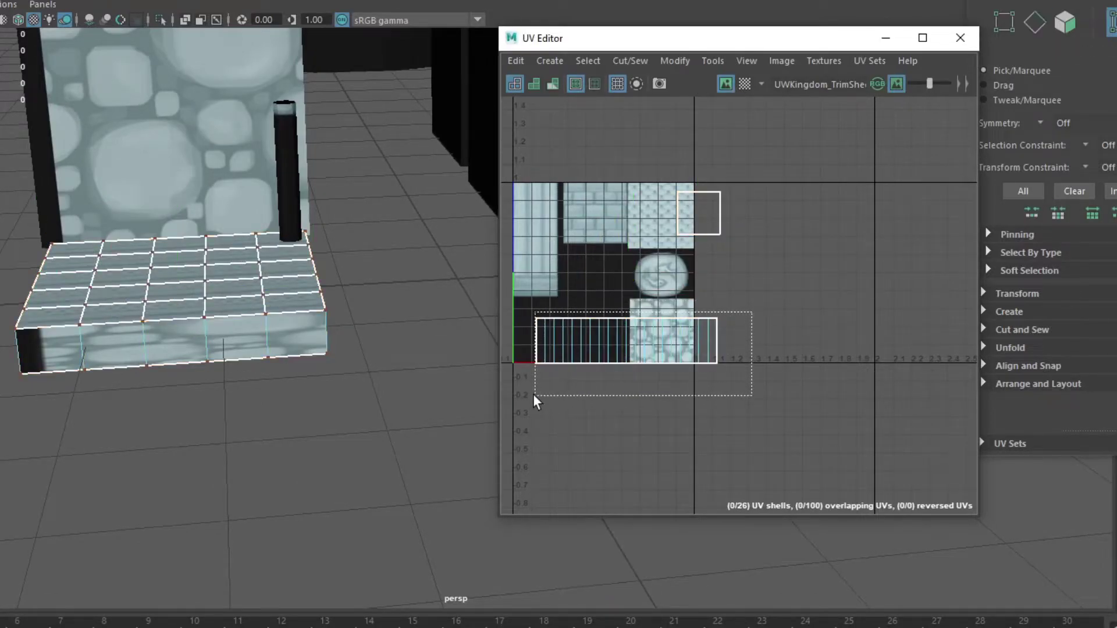
Unfold the roof's UV strip and insert an edge loop on the porch roof.
right_click_drag(586, 339, 504, 333)
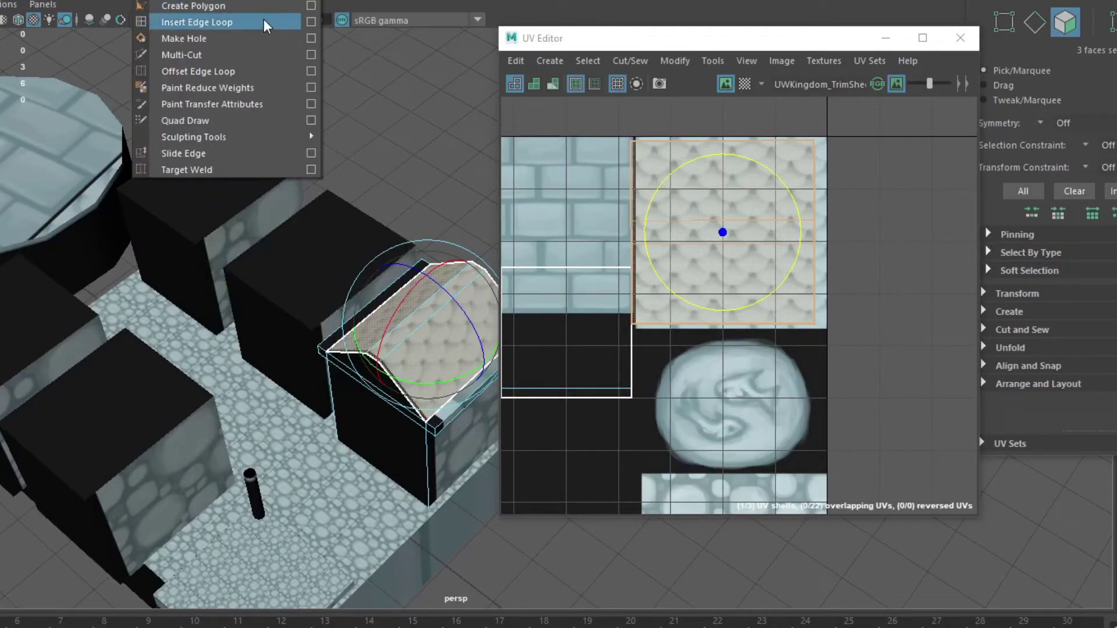
left_click(306, 23)
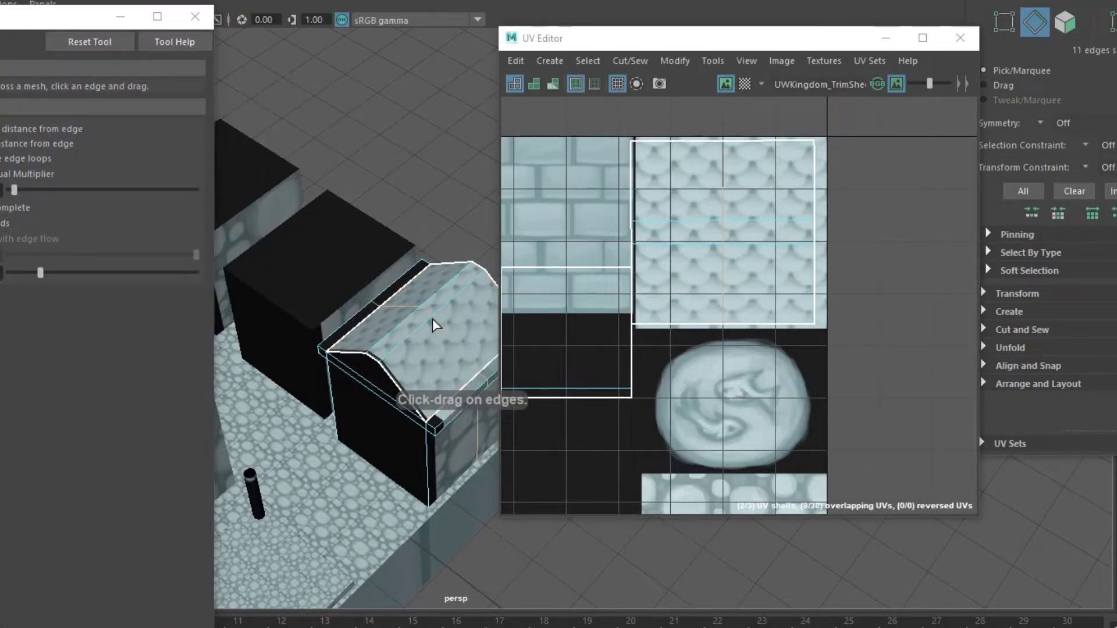
left_click(195, 16)
scroll(677, 283, "up", 2)
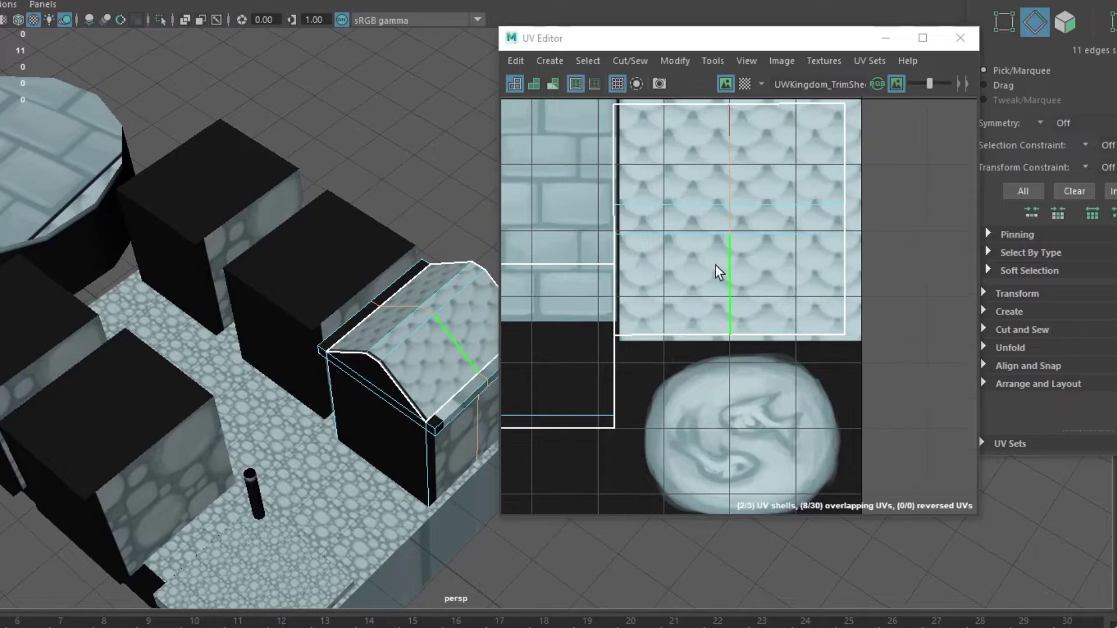
Stack the two roof UV shells together on the roof-scale tiles.
right_click(839, 255)
right_click_drag(838, 254, 908, 255)
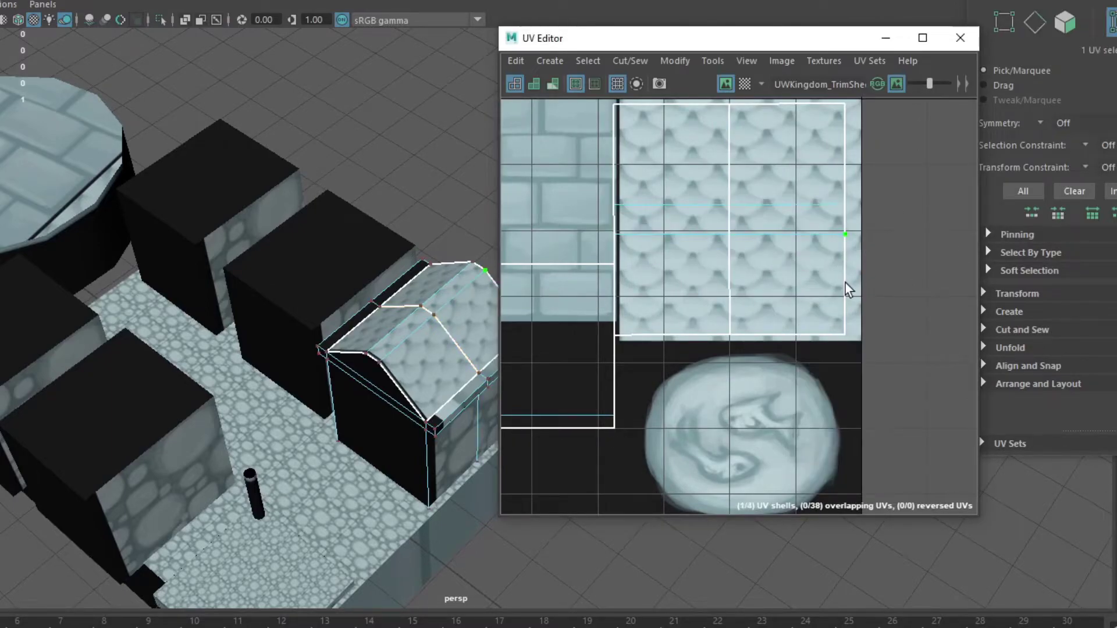
right_click_drag(833, 227, 723, 274, "ctrl")
left_click(675, 61)
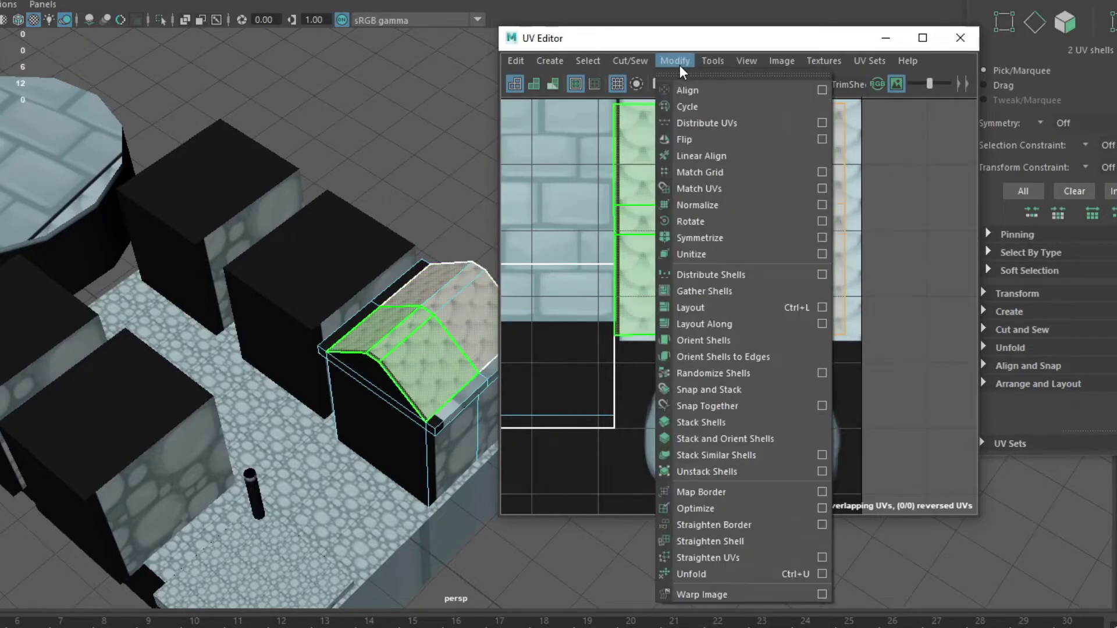
left_click(699, 439)
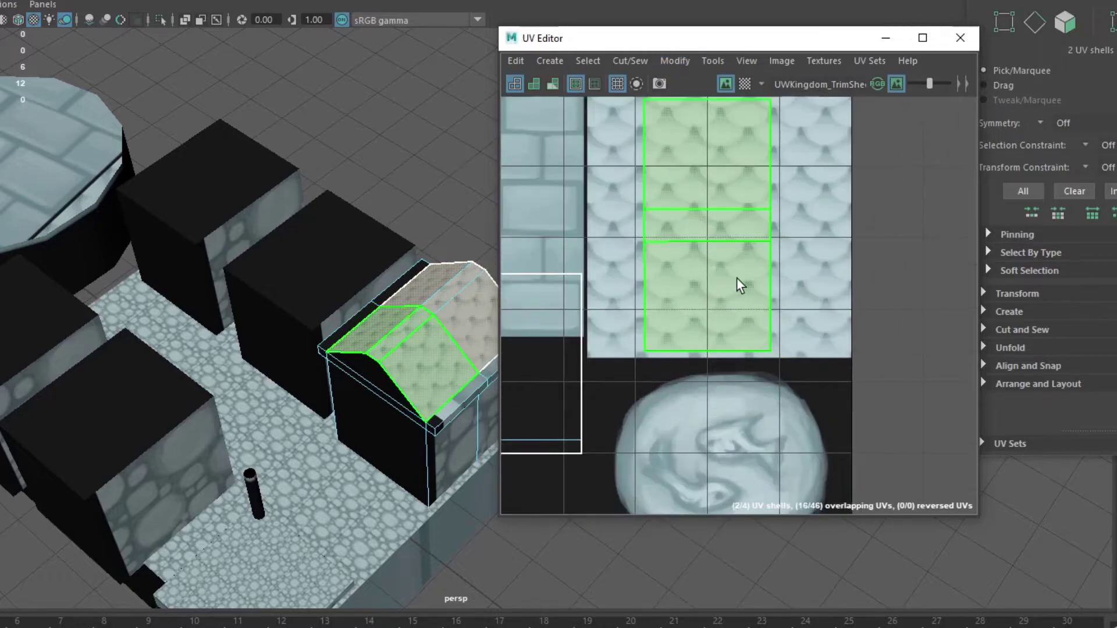
left_click(776, 256)
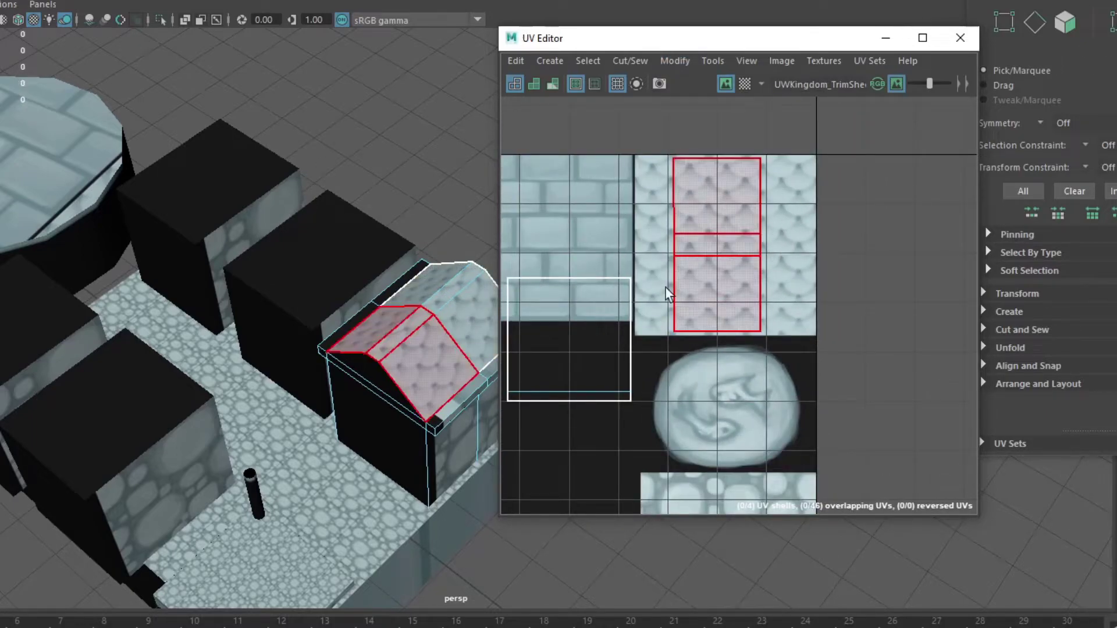
Slide edges along the roof, cut its UVs along an edge, and select the porch roof.
left_click(156, 2)
left_click(198, 156)
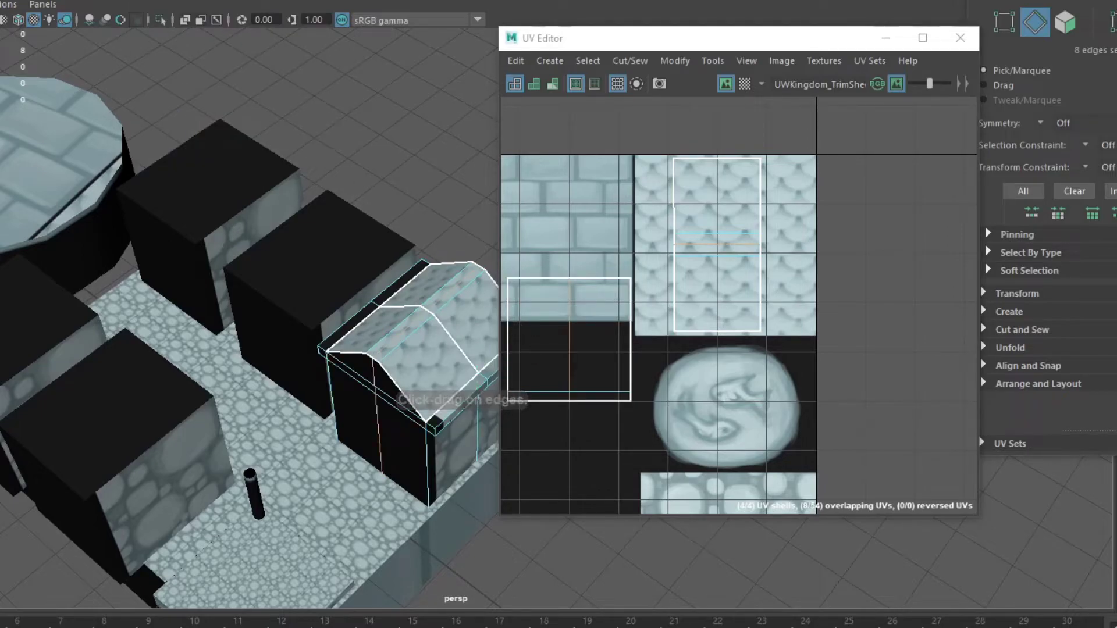
scroll(666, 227, "up", 3)
right_click(706, 246, "shift")
mouse_move(698, 249)
right_mouse_down()
mouse_move(623, 247)
mouse_move(704, 205)
mouse_move(636, 262)
right_mouse_up()
right_click_drag(728, 259, 778, 269)
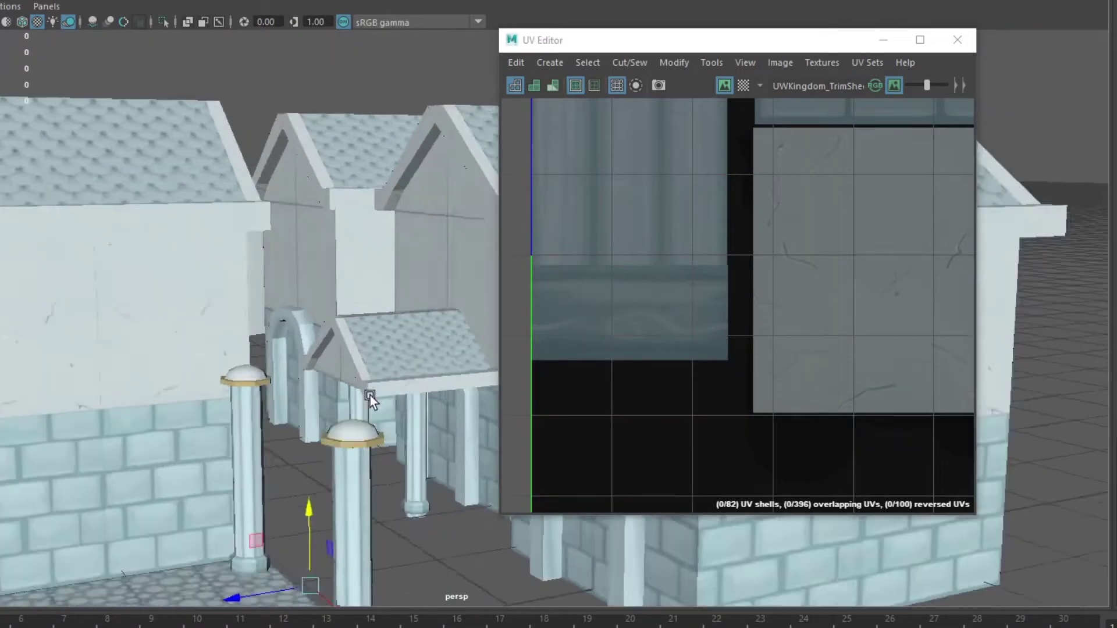
left_click_drag(370, 396, 442, 263, "alt")
left_click(347, 198)
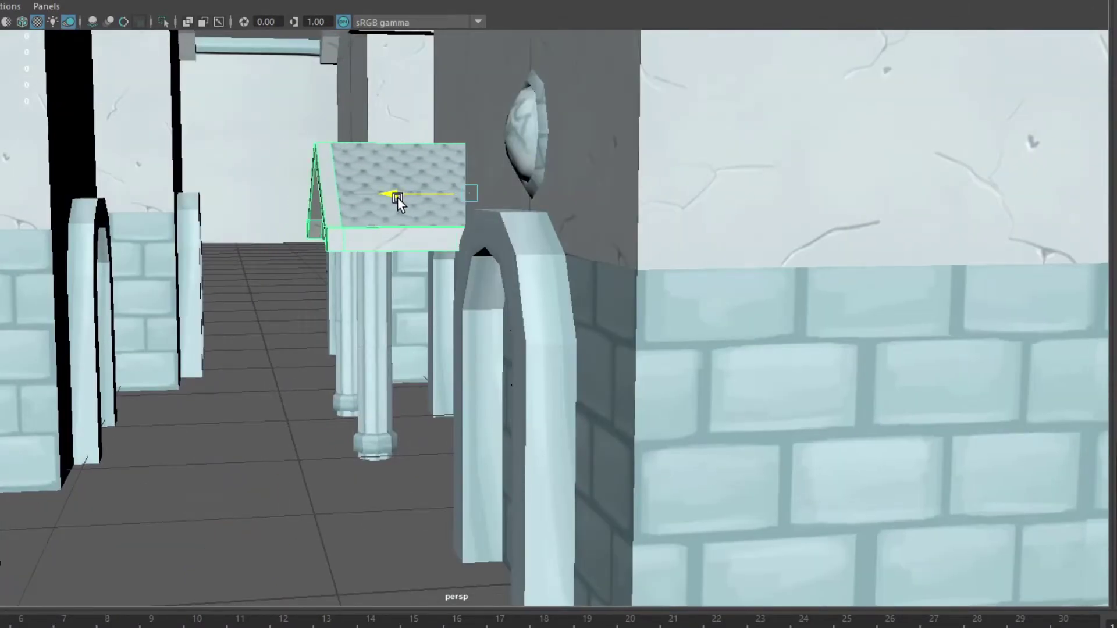
Frame the porch roof and pillars, then slide the roof's underside edge along X.
mouse_move(396, 197)
left_mouse_down("alt")
mouse_move(405, 232)
mouse_move(489, 262)
mouse_move(399, 244)
mouse_move(334, 208)
left_mouse_up("alt")
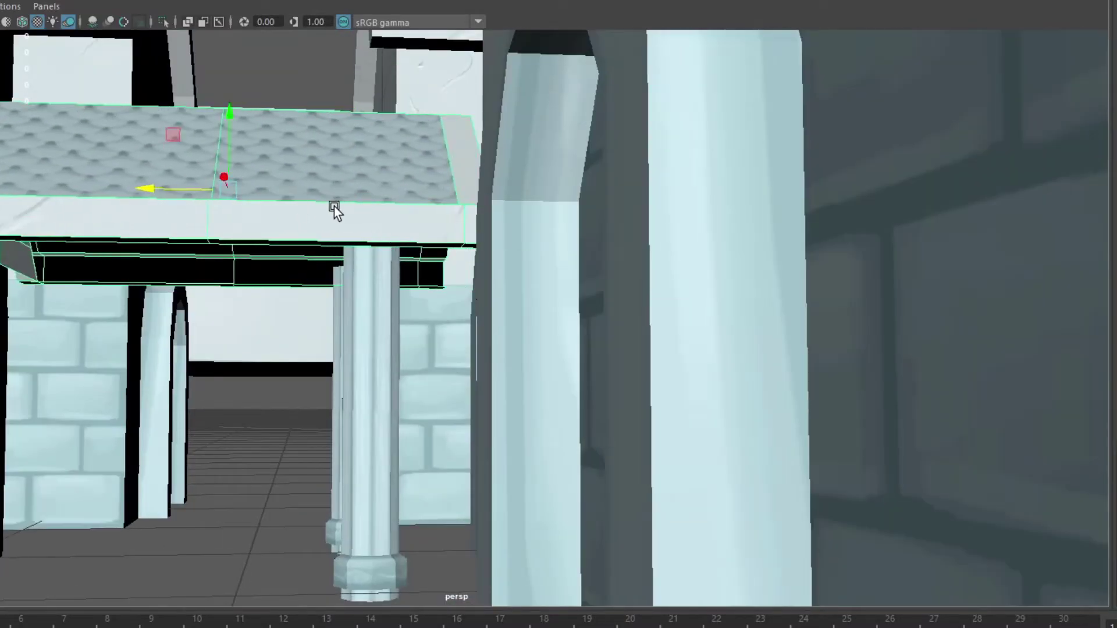
mouse_move(477, 79)
left_mouse_down("alt")
mouse_move(164, 192)
mouse_move(464, 225)
mouse_move(461, 182)
mouse_move(446, 199)
mouse_move(276, 269)
left_mouse_up("alt")
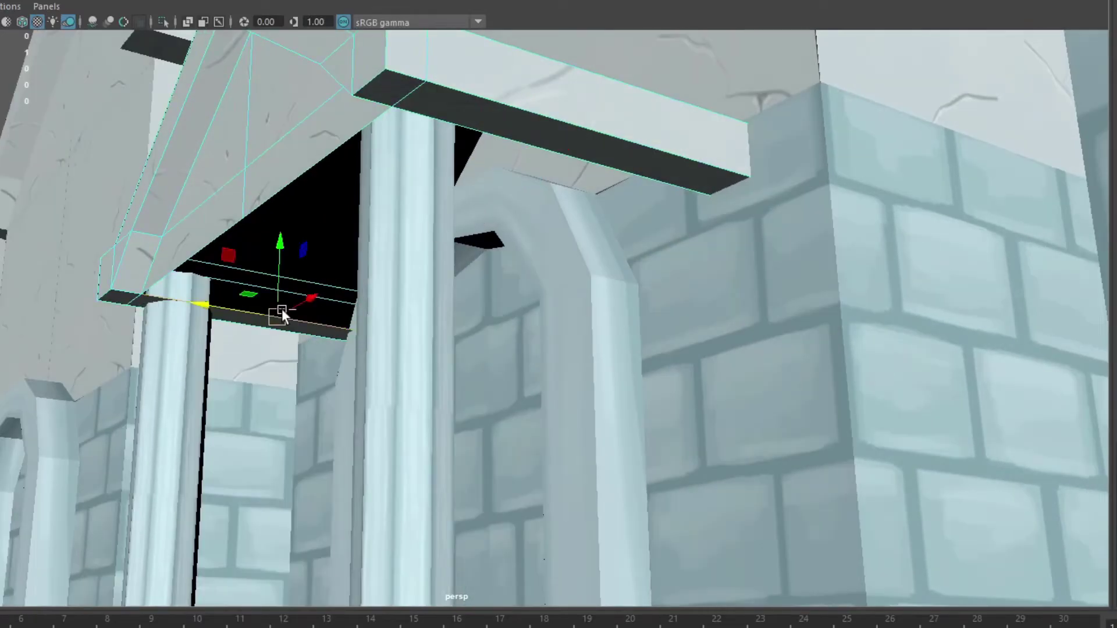
key("q")
mouse_move(433, 228)
left_mouse_down()
mouse_move(391, 212)
mouse_move(416, 180)
mouse_move(427, 189)
mouse_move(439, 165)
left_mouse_up()
Frame and orbit out to view the whole temple.
key("a")
key("ctrl+a")
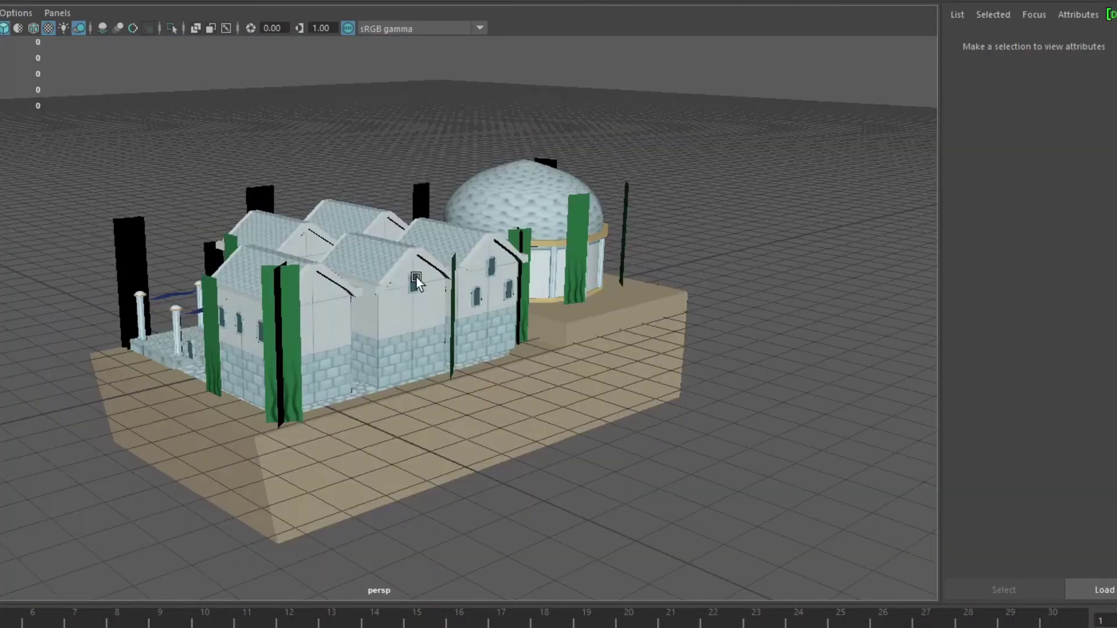
mouse_move(417, 277)
left_mouse_down("alt")
mouse_move(488, 372)
mouse_move(537, 355)
left_mouse_up("alt")
scroll(524, 359, "up", 3)
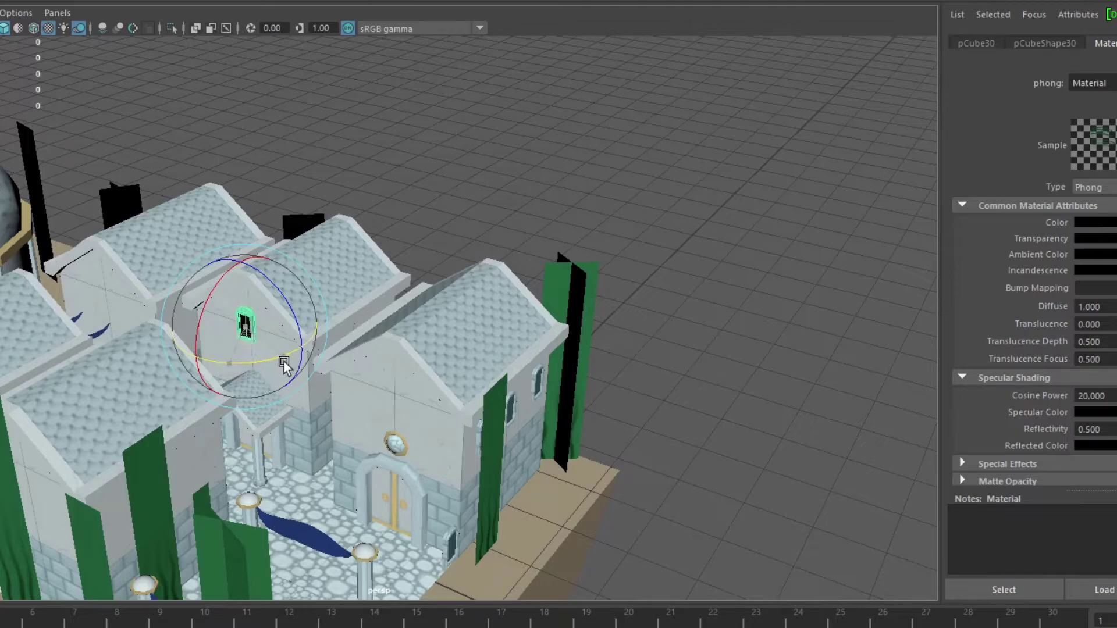
Move the small arched window onto the gable wall, undoing a trial rotation.
left_click(450, 219)
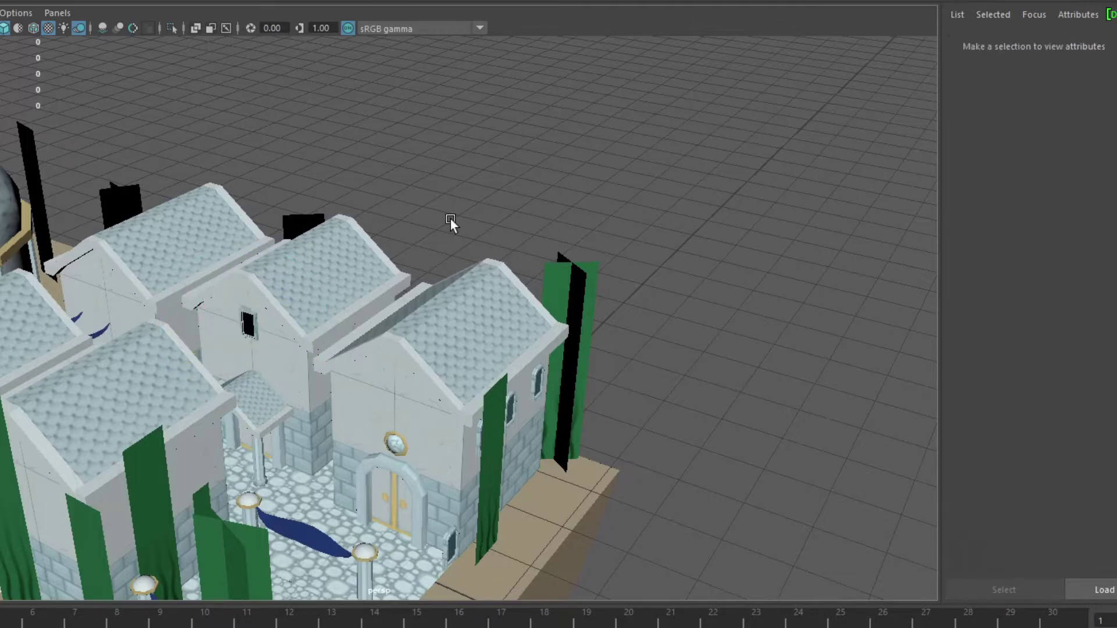
left_click(255, 329)
key("f")
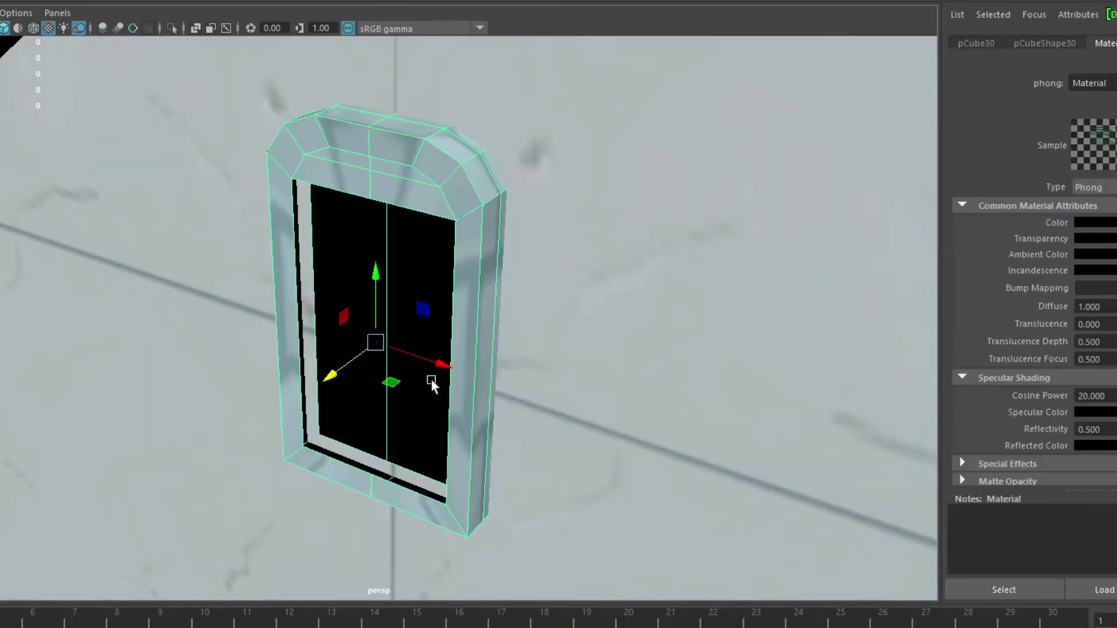
left_click_drag(326, 375, 277, 404)
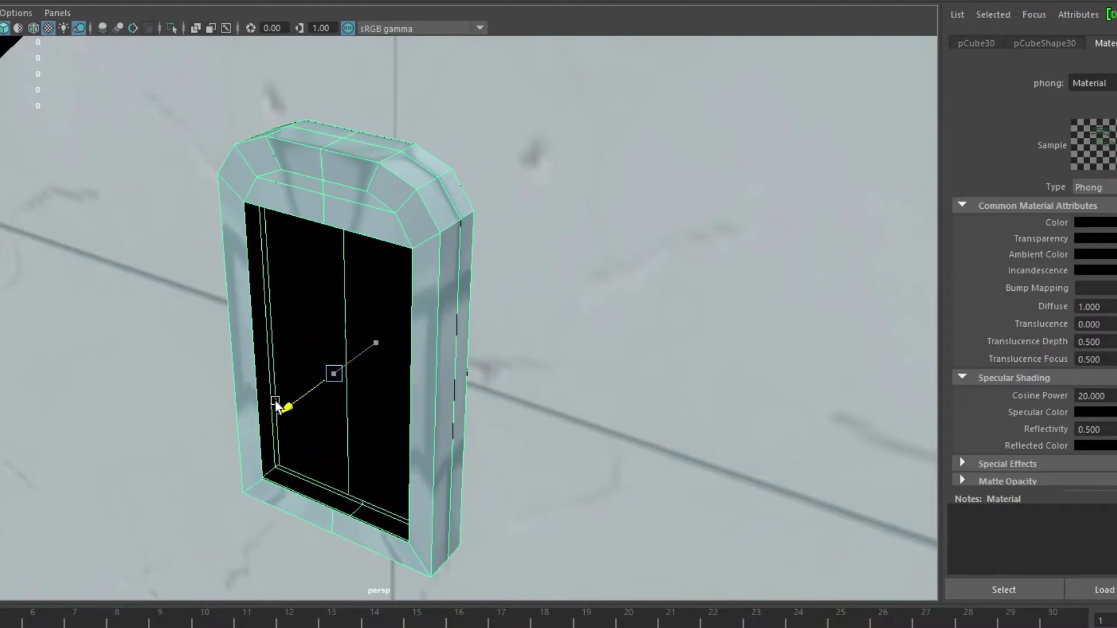
key("e")
mouse_move(347, 413)
left_mouse_down()
mouse_move(98, 385)
mouse_move(136, 393)
left_mouse_up()
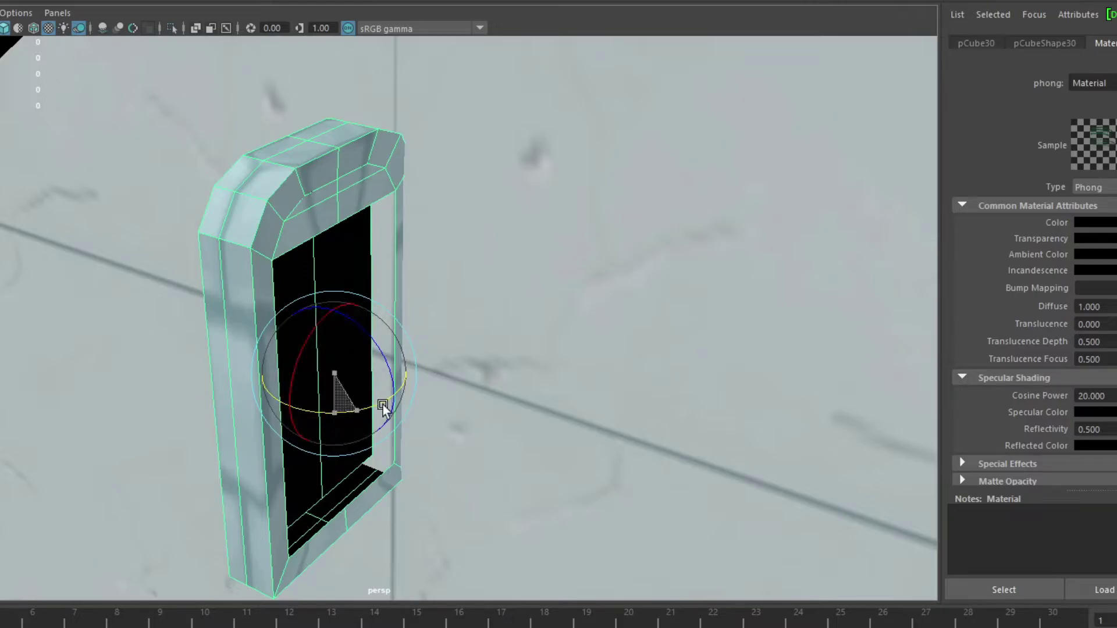
key("ctrl+z")
key("w")
mouse_move(305, 398)
left_mouse_down()
mouse_move(371, 374)
mouse_move(361, 375)
left_mouse_up()
Orbit around the temple, inspecting the gold sphere ornament, dome ring and small window.
scroll(495, 367, "down", 5)
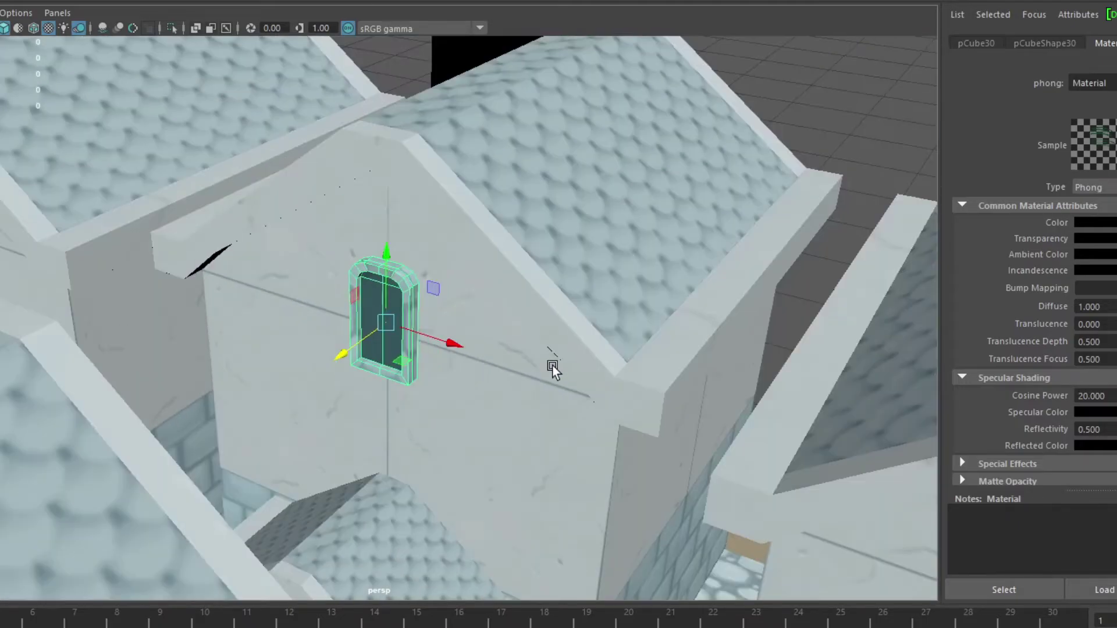
scroll(555, 384, "down", 2)
mouse_move(557, 399)
left_mouse_down("alt")
mouse_move(631, 417)
mouse_move(529, 404)
mouse_move(545, 489)
left_mouse_up("alt")
scroll(669, 413, "down", 3)
left_click(545, 489)
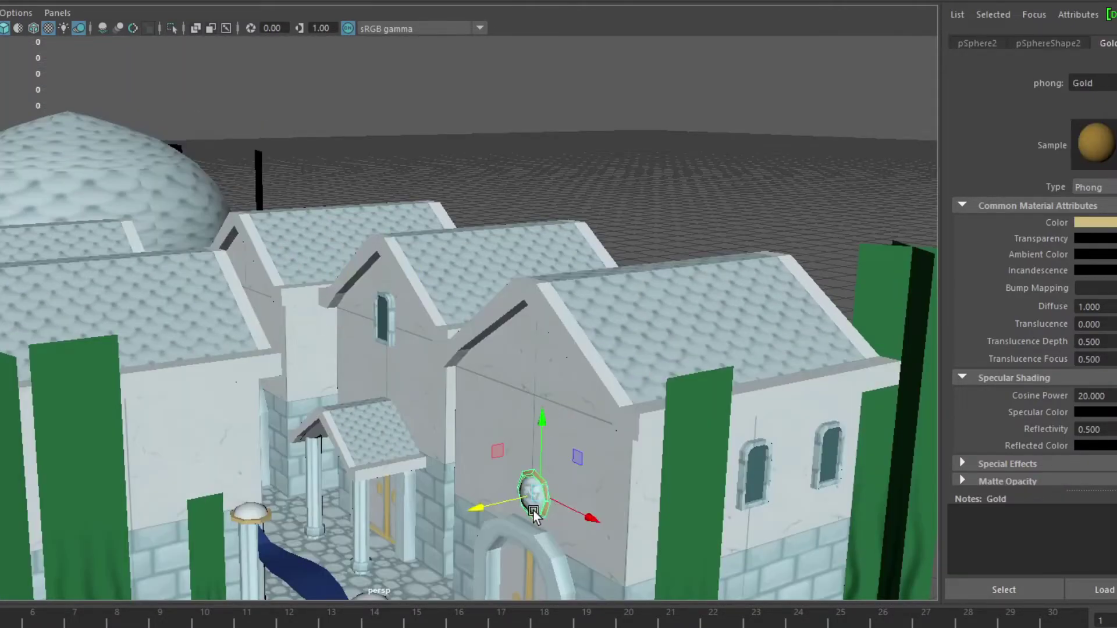
scroll(455, 372, "up", 5)
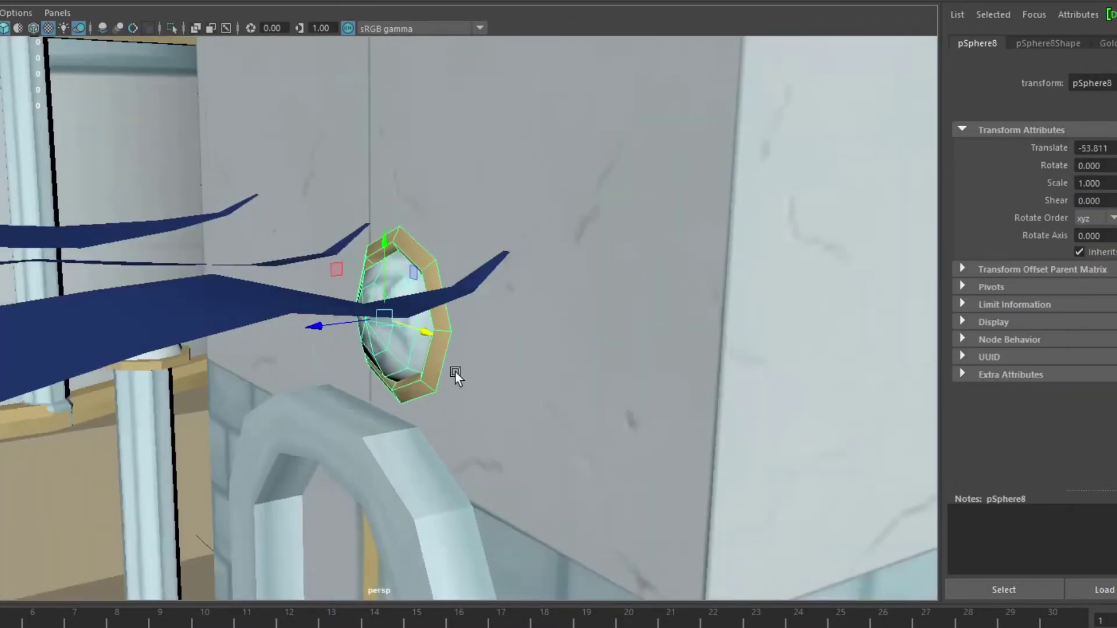
mouse_move(455, 372)
left_mouse_down("alt")
mouse_move(378, 153)
mouse_move(172, 260)
mouse_move(141, 214)
left_mouse_up("alt")
scroll(141, 214, "down", 5)
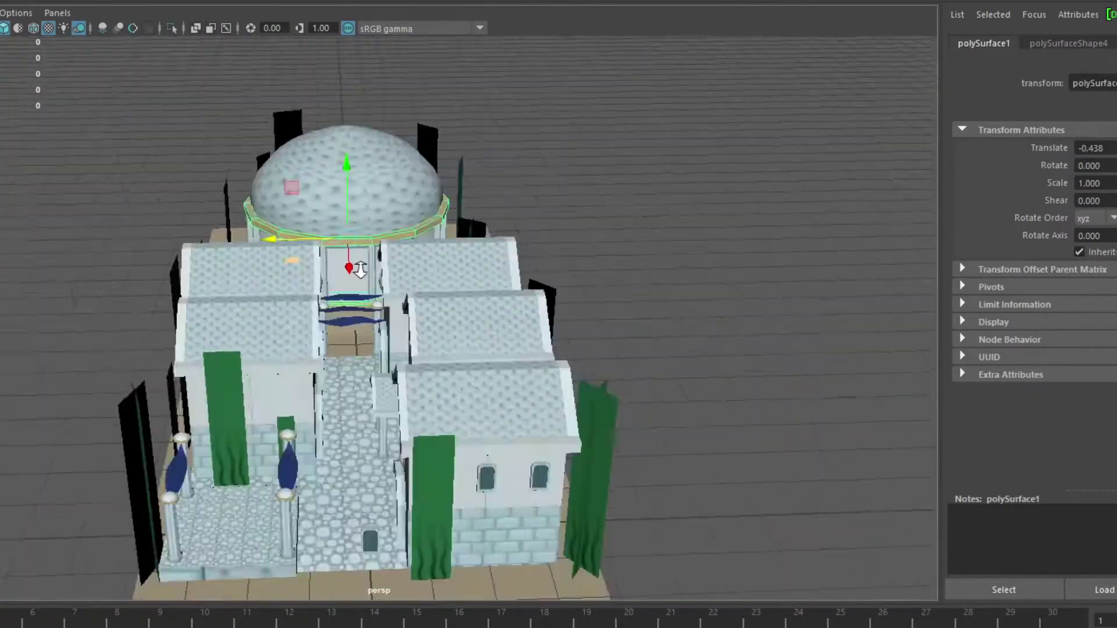
left_click(399, 261)
scroll(399, 261, "up", 5)
left_click_drag(399, 261, 390, 267, "alt")
left_click(389, 267)
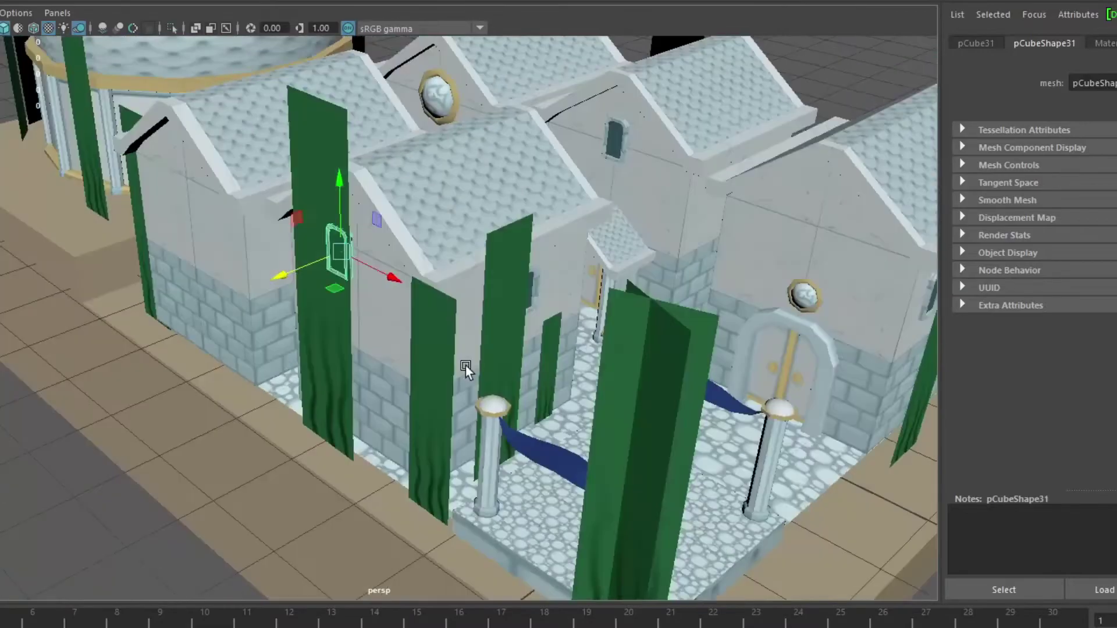